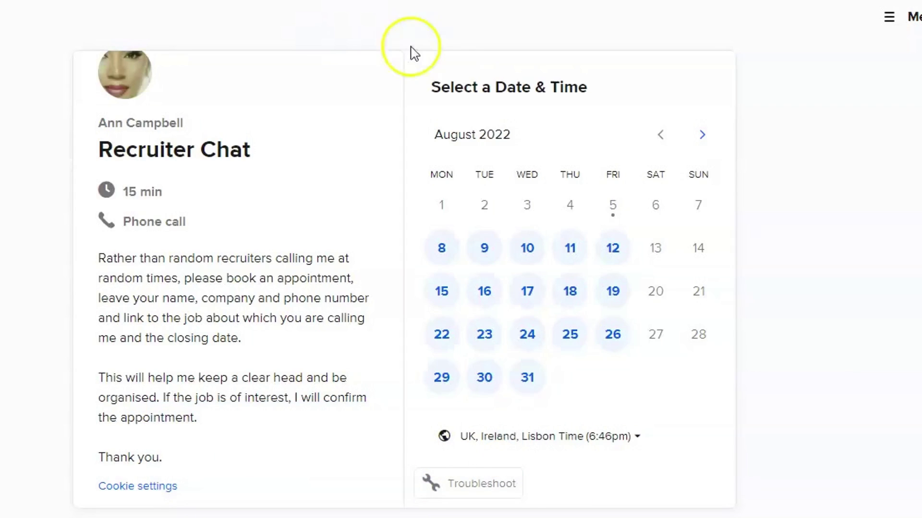
- Pick the 12:45pm slot on Wednesday, August 10 instead of August 8 and confirm it
{"action": "left_click", "coordinate": [448, 250]}
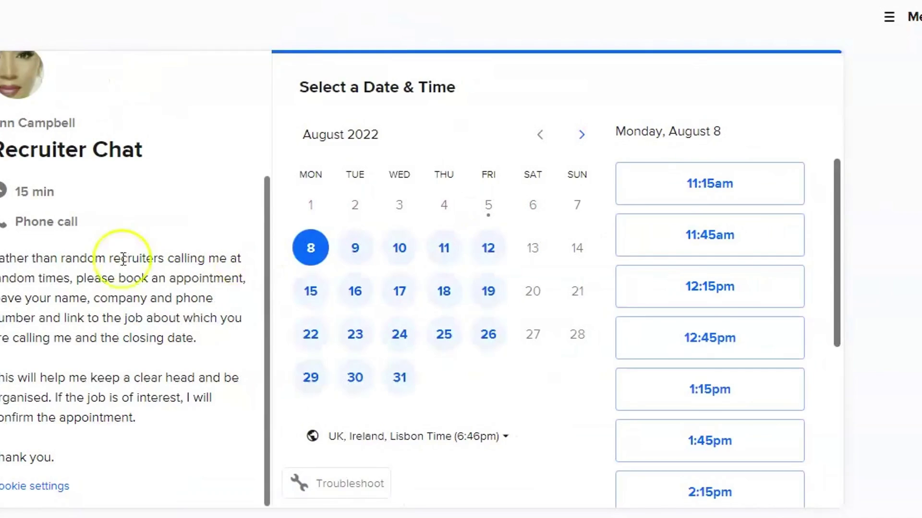
{"action": "left_click", "coordinate": [398, 251]}
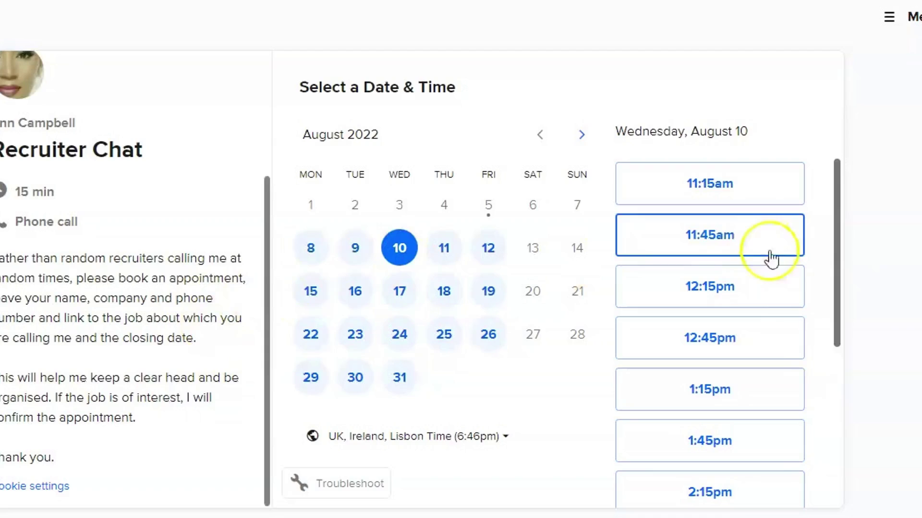
{"action": "left_click", "coordinate": [710, 338]}
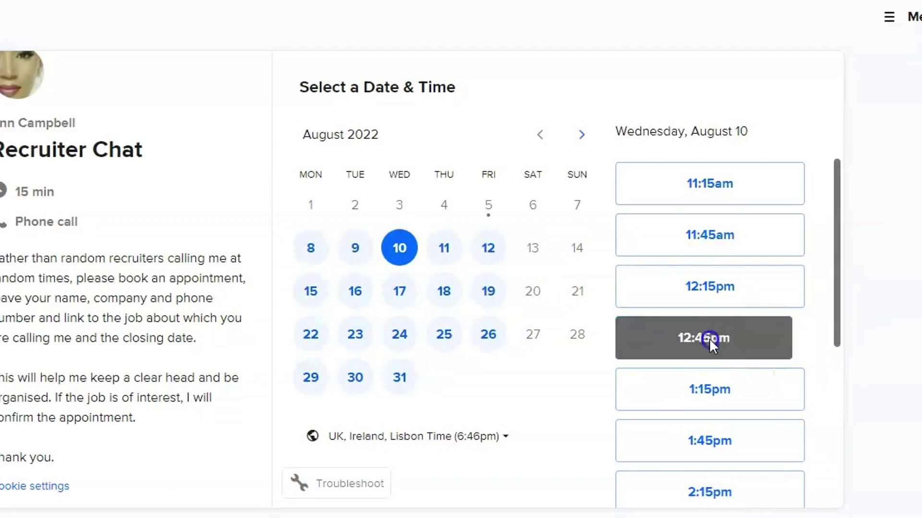
{"action": "left_click", "coordinate": [661, 342]}
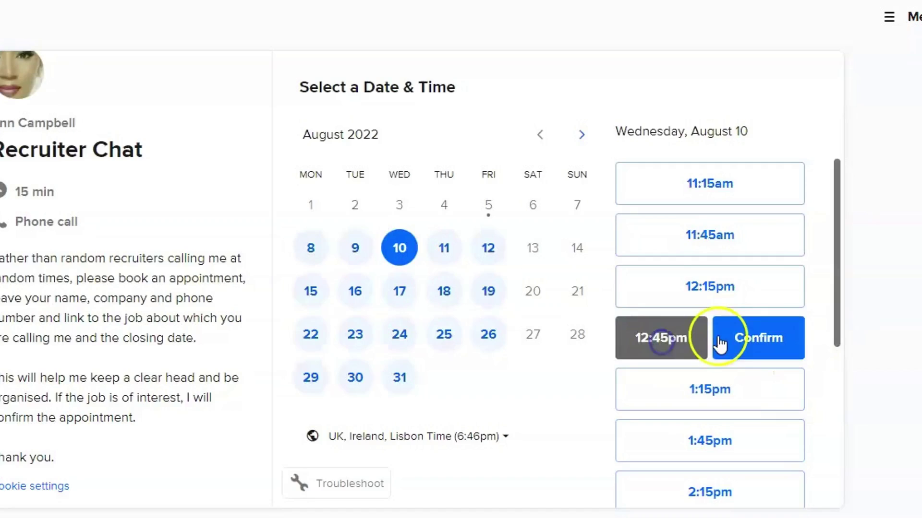
{"action": "left_click", "coordinate": [720, 341]}
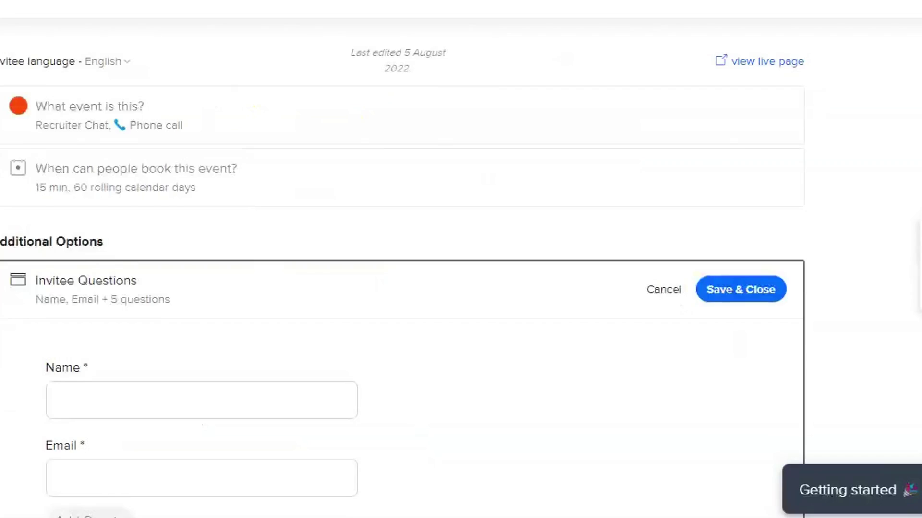
- Scroll through the invitee questions: company, meeting preparation notes, role with link, recruitment-agency status
{"action": "scroll", "coordinate": [51, 46], "scroll_direction": "up", "scroll_amount": 2}
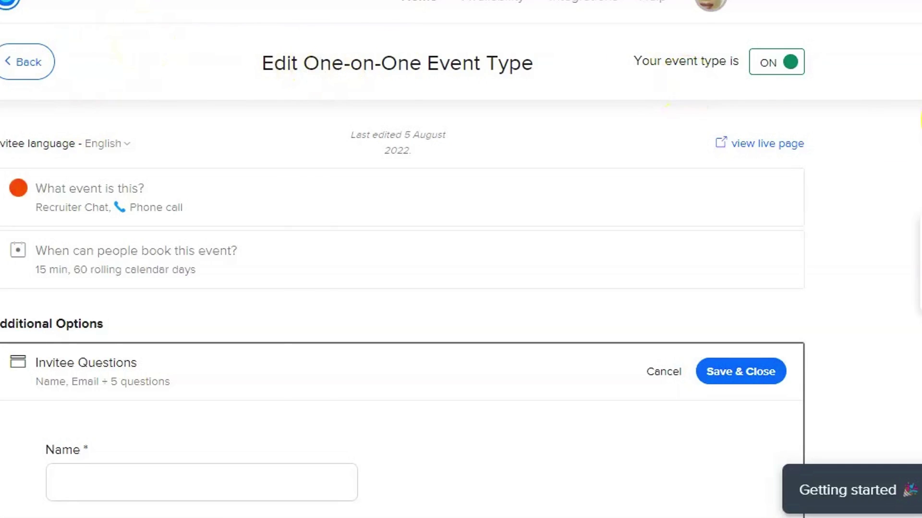
{"action": "scroll", "coordinate": [461, 259], "scroll_direction": "up", "scroll_amount": 1}
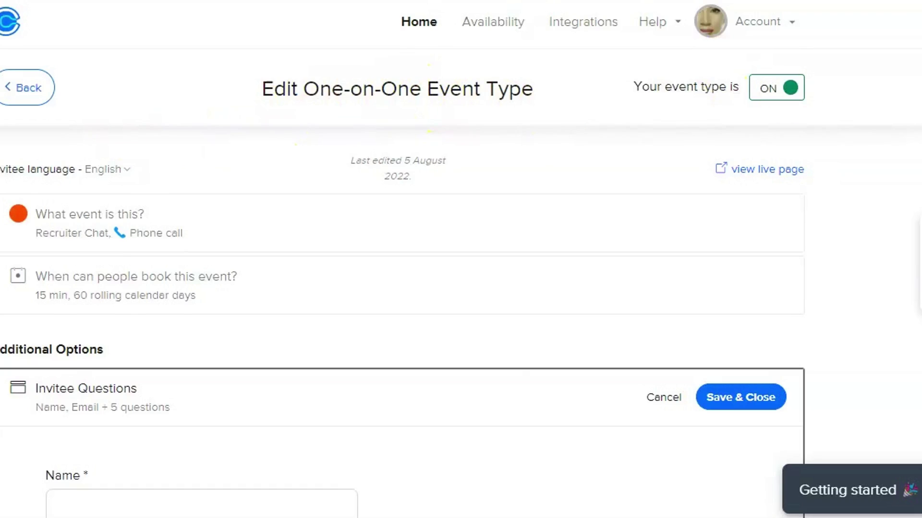
{"action": "scroll", "coordinate": [461, 259], "scroll_direction": "down", "scroll_amount": 3}
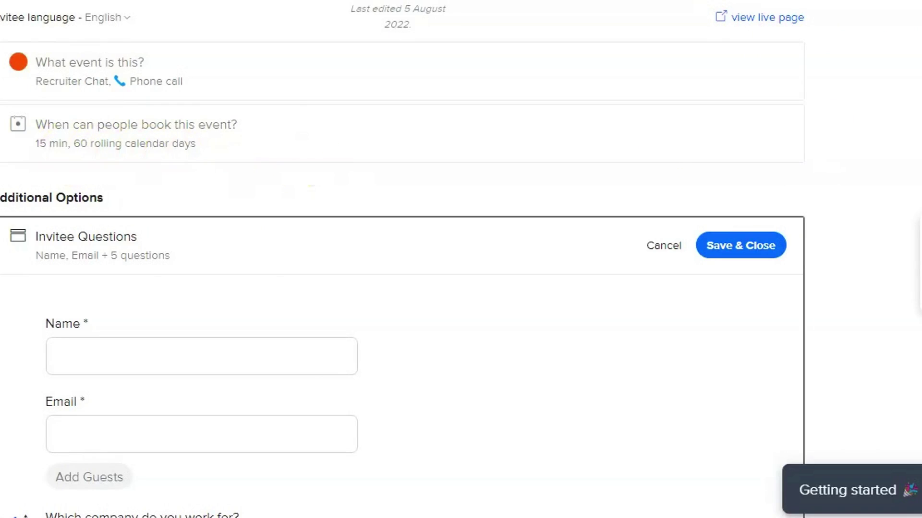
{"action": "scroll", "coordinate": [403, 259], "scroll_direction": "down", "scroll_amount": 2}
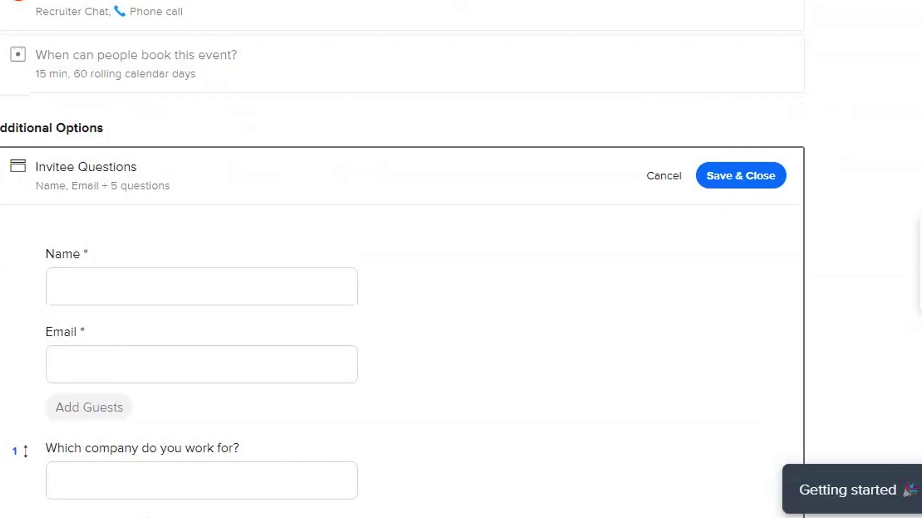
{"action": "scroll", "coordinate": [403, 259], "scroll_direction": "down", "scroll_amount": 2}
{"action": "scroll", "coordinate": [403, 260], "scroll_direction": "up", "scroll_amount": 1}
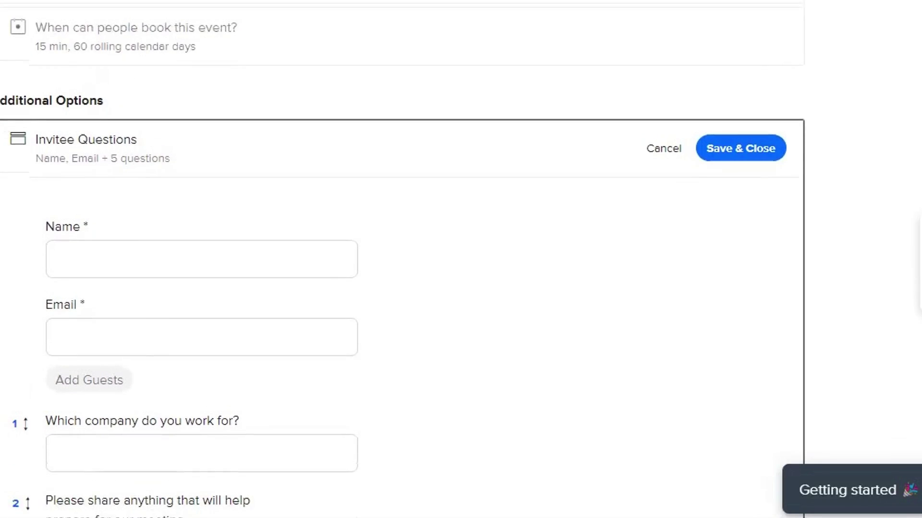
{"action": "scroll", "coordinate": [403, 259], "scroll_direction": "down", "scroll_amount": 2}
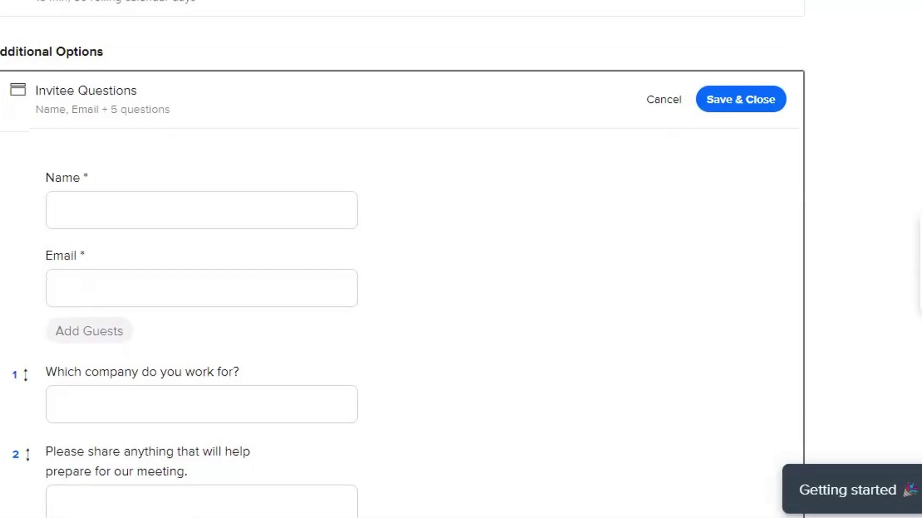
{"action": "scroll", "coordinate": [402, 259], "scroll_direction": "down", "scroll_amount": 1}
{"action": "scroll", "coordinate": [403, 259], "scroll_direction": "down", "scroll_amount": 1}
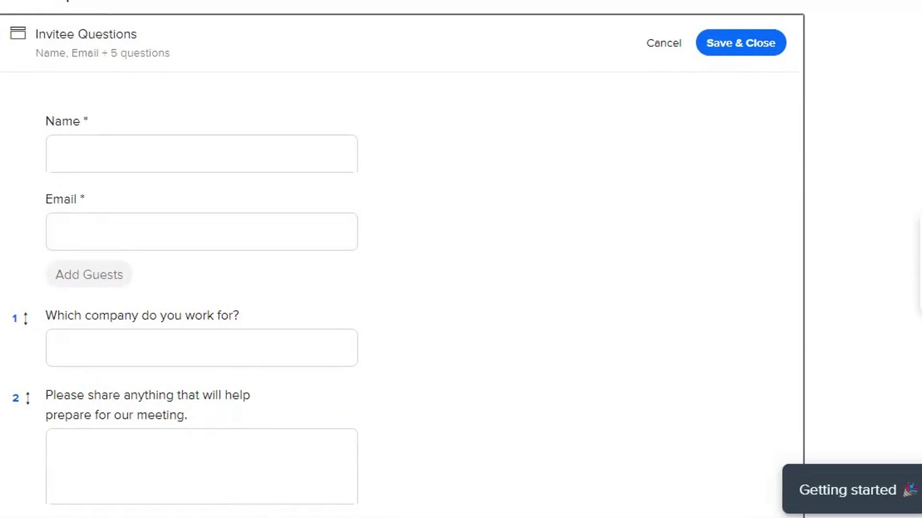
{"action": "scroll", "coordinate": [403, 259], "scroll_direction": "down", "scroll_amount": 1}
{"action": "scroll", "coordinate": [402, 260], "scroll_direction": "down", "scroll_amount": 5}
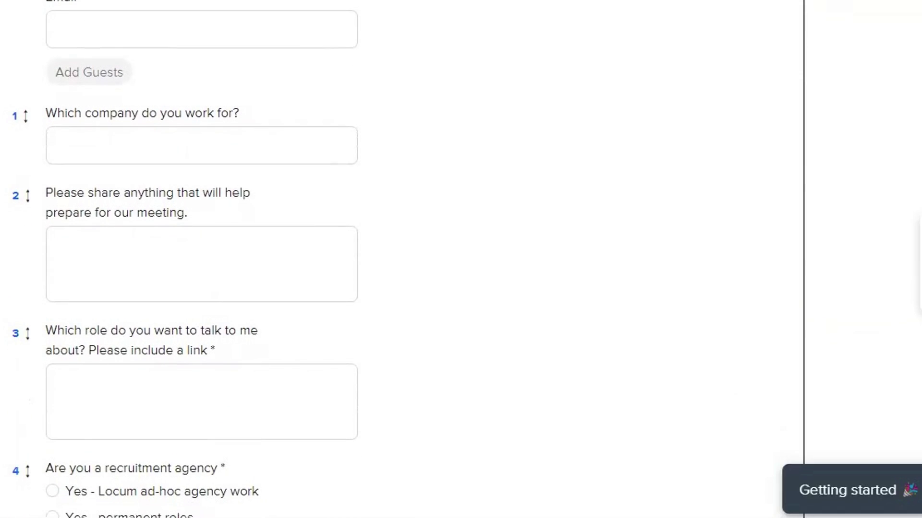
{"action": "scroll", "coordinate": [403, 259], "scroll_direction": "down", "scroll_amount": 1}
{"action": "scroll", "coordinate": [402, 259], "scroll_direction": "up", "scroll_amount": 1}
{"action": "scroll", "coordinate": [402, 260], "scroll_direction": "down", "scroll_amount": 1}
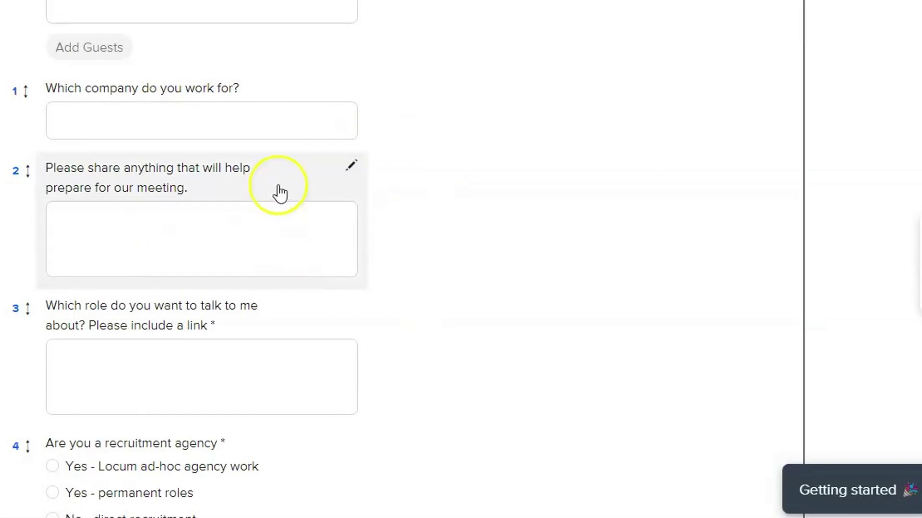
{"action": "left_click", "coordinate": [351, 166]}
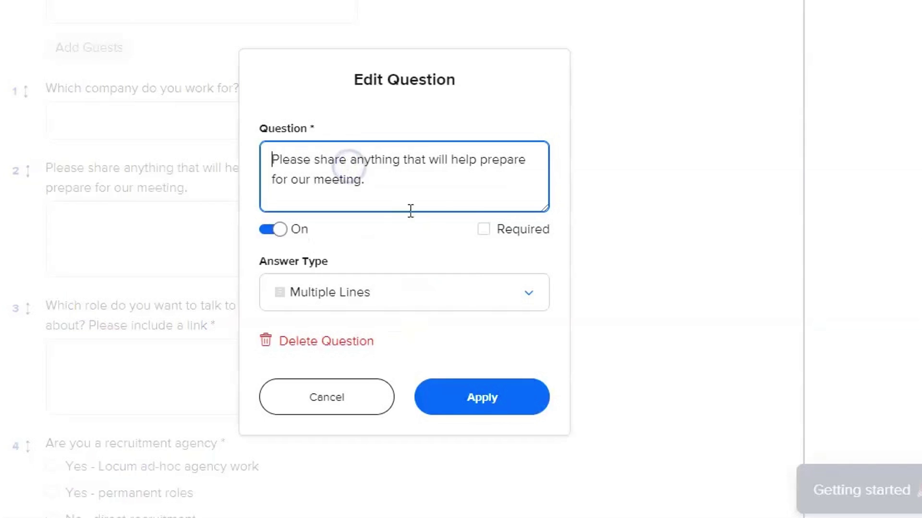
{"action": "left_click", "coordinate": [349, 345]}
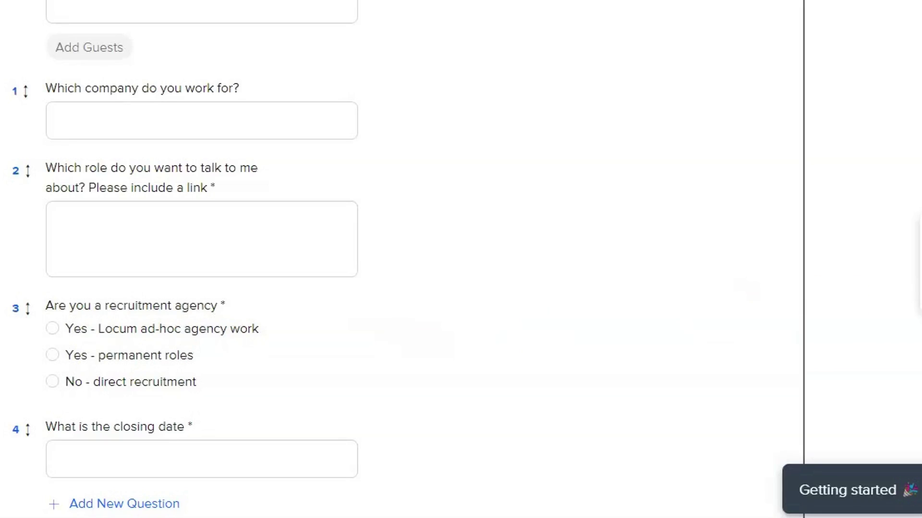
{"action": "scroll", "coordinate": [403, 260], "scroll_direction": "down", "scroll_amount": 3}
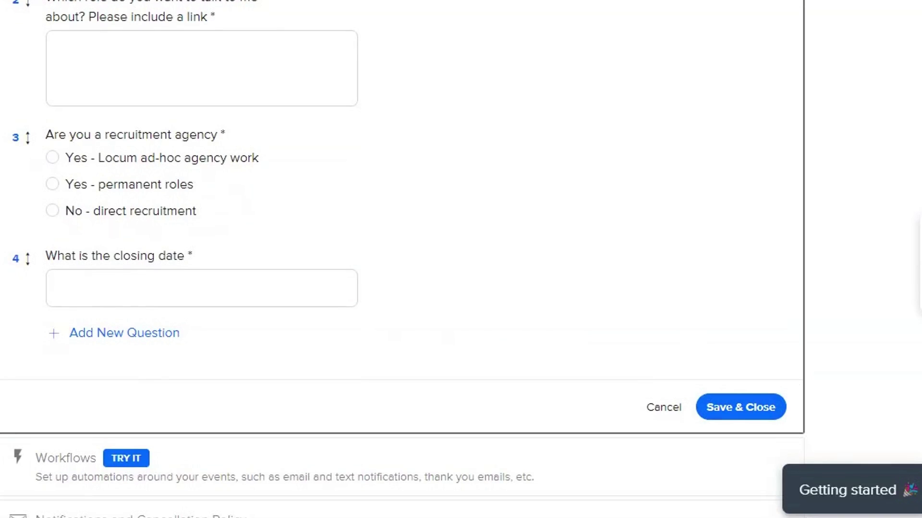
{"action": "scroll", "coordinate": [403, 259], "scroll_direction": "up", "scroll_amount": 3}
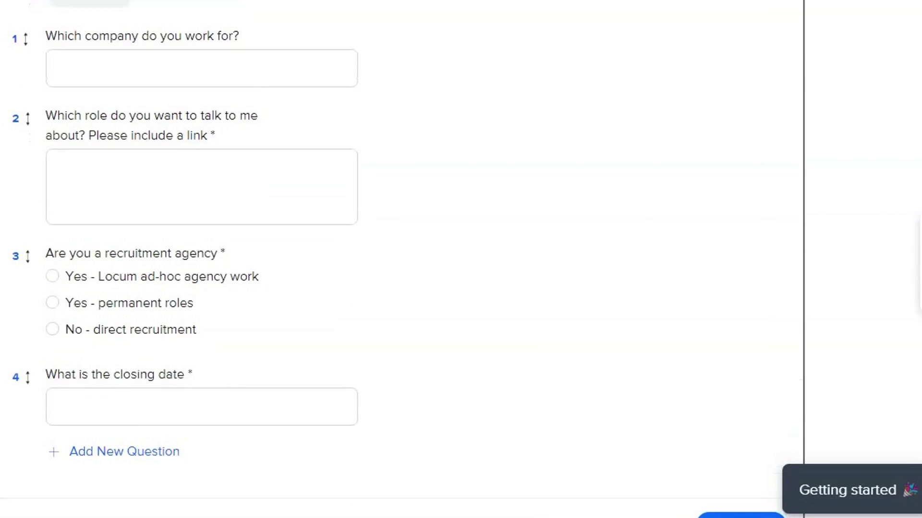
{"action": "scroll", "coordinate": [403, 260], "scroll_direction": "up", "scroll_amount": 8}
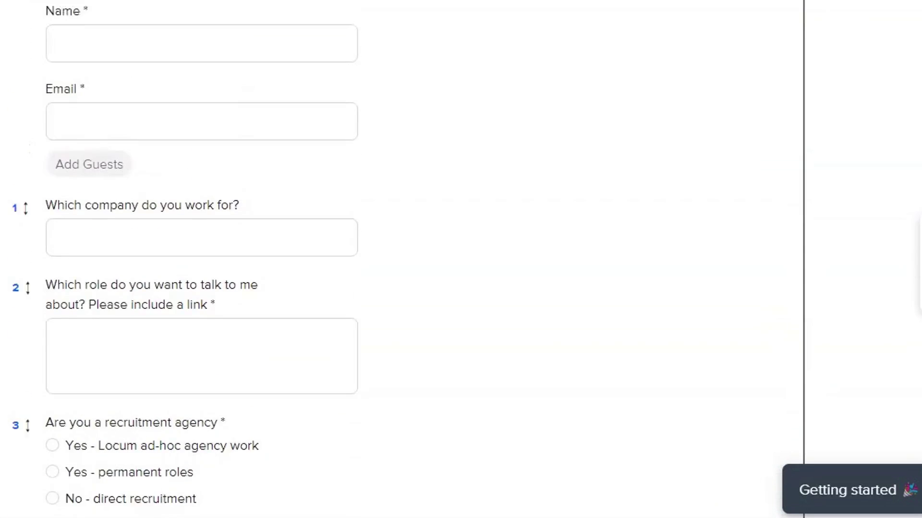
{"action": "scroll", "coordinate": [403, 260], "scroll_direction": "up", "scroll_amount": 1}
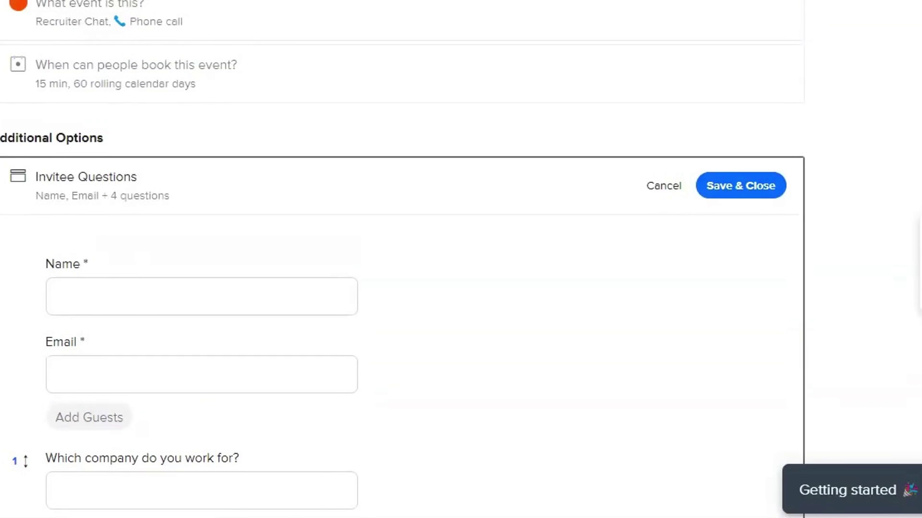
{"action": "scroll", "coordinate": [403, 260], "scroll_direction": "up", "scroll_amount": 5}
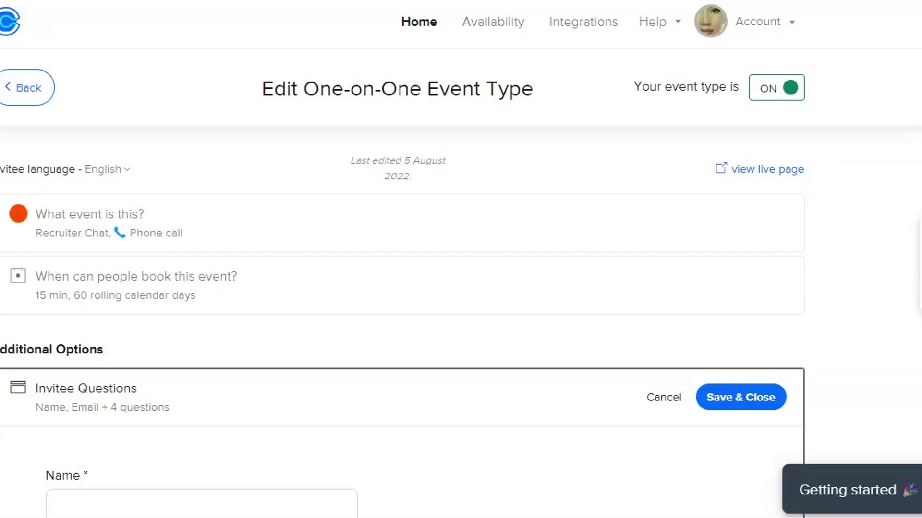
{"action": "scroll", "coordinate": [461, 259], "scroll_direction": "down", "scroll_amount": 8}
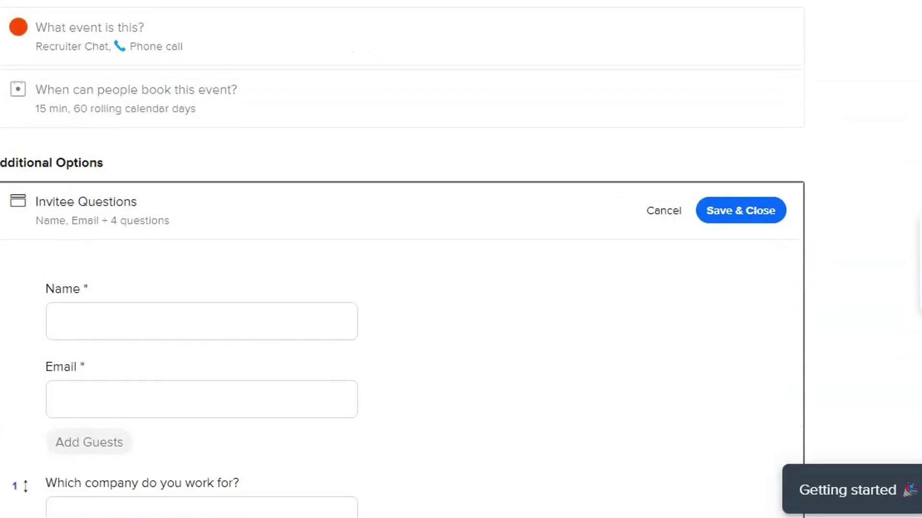
{"action": "scroll", "coordinate": [403, 260], "scroll_direction": "down", "scroll_amount": 11}
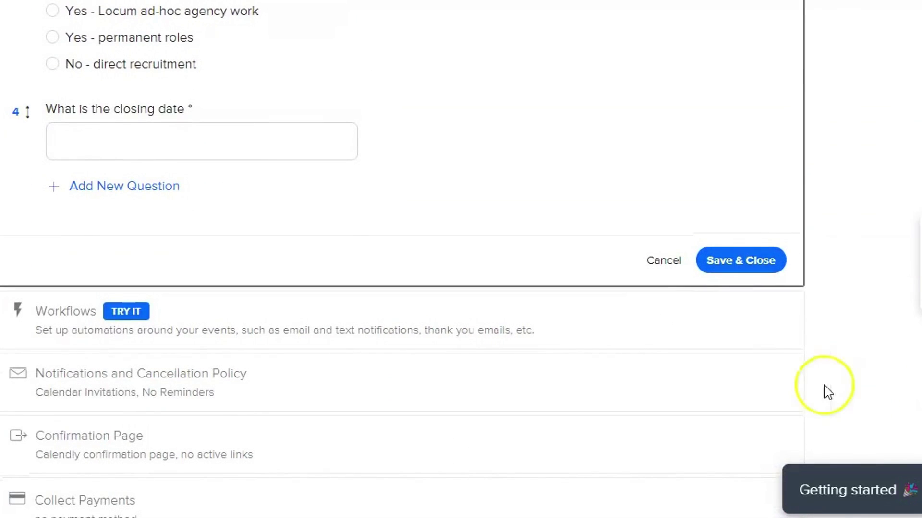
- Save the invitee questions so the summary reads Name, Email + 4 questions
{"action": "left_click", "coordinate": [747, 262]}
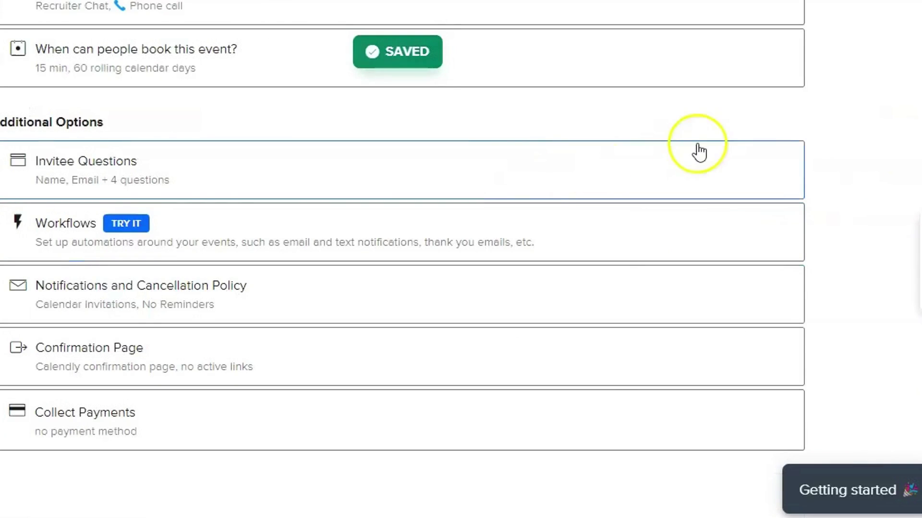
{"action": "scroll", "coordinate": [403, 239], "scroll_direction": "up", "scroll_amount": 5}
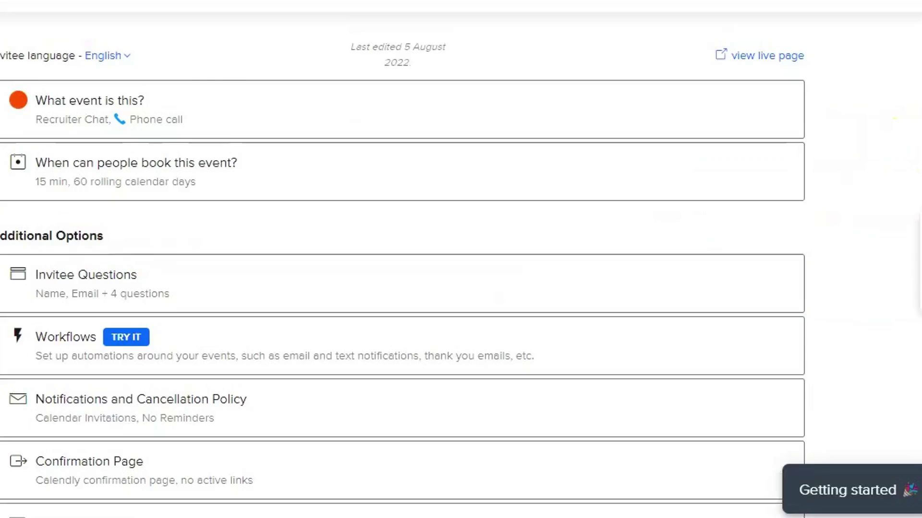
{"action": "scroll", "coordinate": [462, 260], "scroll_direction": "up", "scroll_amount": 1}
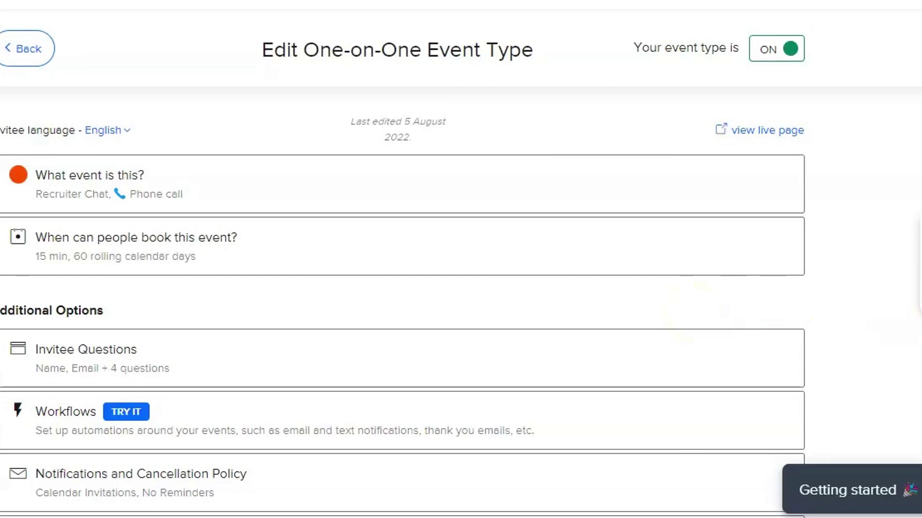
{"action": "scroll", "coordinate": [697, 312], "scroll_direction": "down", "scroll_amount": 4}
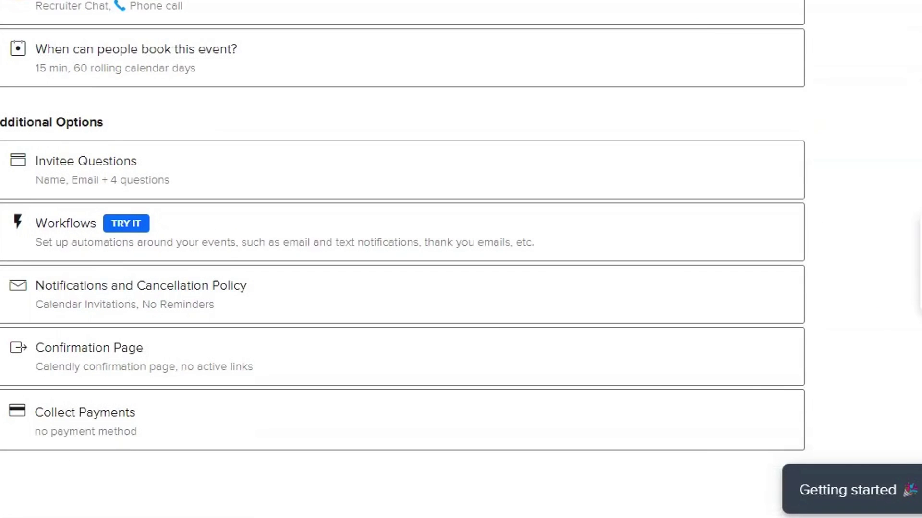
- Expand Notifications and Cancellation Policy to review its inactive email reminders, follow-up and text reminders
{"action": "left_click", "coordinate": [147, 294]}
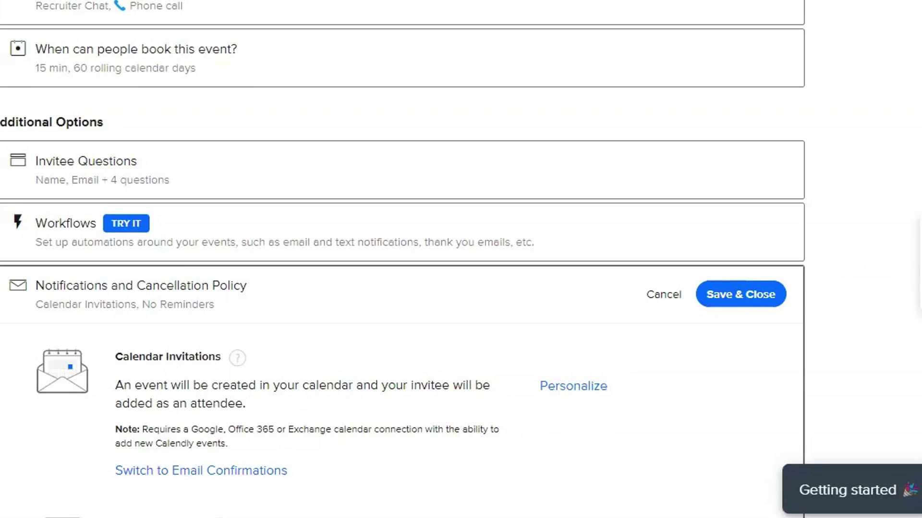
{"action": "scroll", "coordinate": [403, 260], "scroll_direction": "down", "scroll_amount": 6}
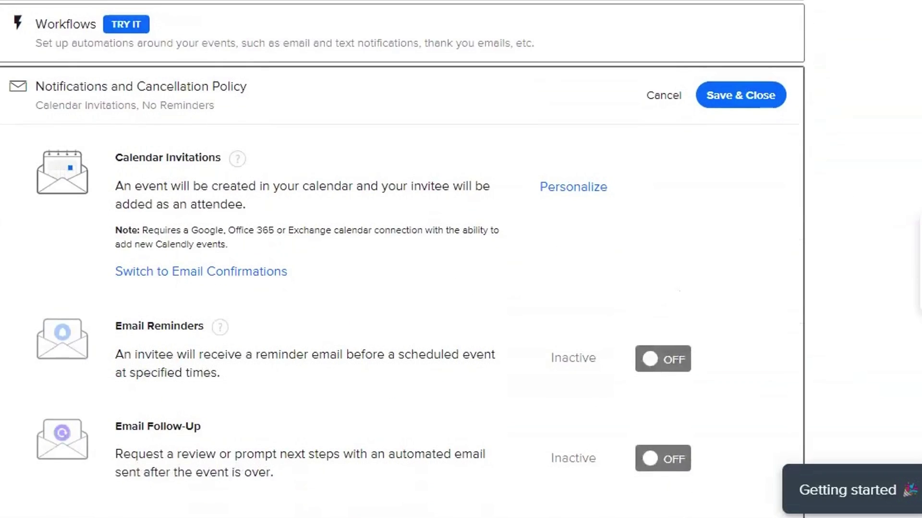
{"action": "scroll", "coordinate": [402, 259], "scroll_direction": "down", "scroll_amount": 2}
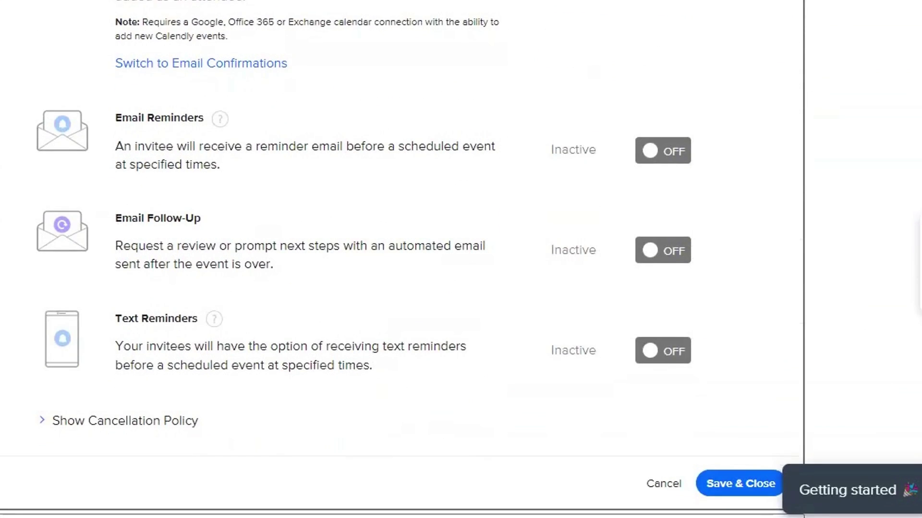
{"action": "scroll", "coordinate": [402, 260], "scroll_direction": "down", "scroll_amount": 4}
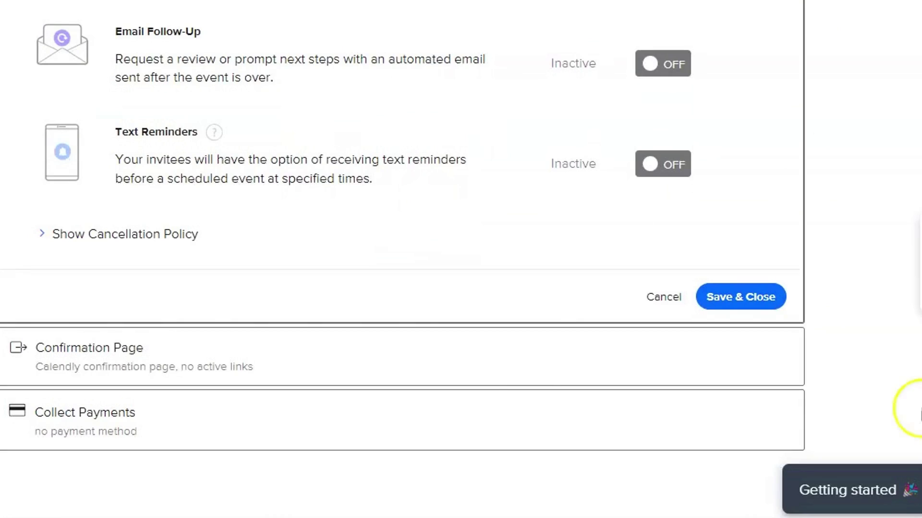
- Expand Confirmation Page settings, showing the Calendly confirmation page with scheduling another event off
{"action": "left_click", "coordinate": [444, 366]}
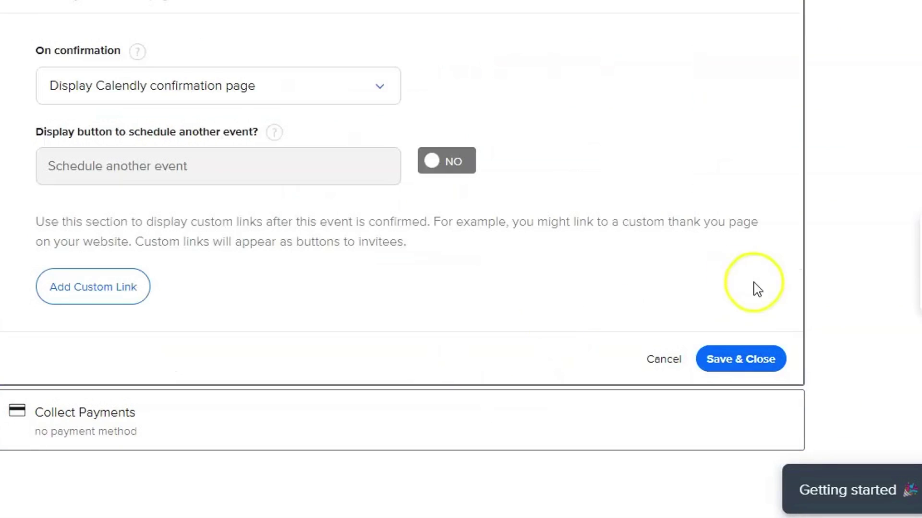
{"action": "scroll", "coordinate": [403, 259], "scroll_direction": "up", "scroll_amount": 5}
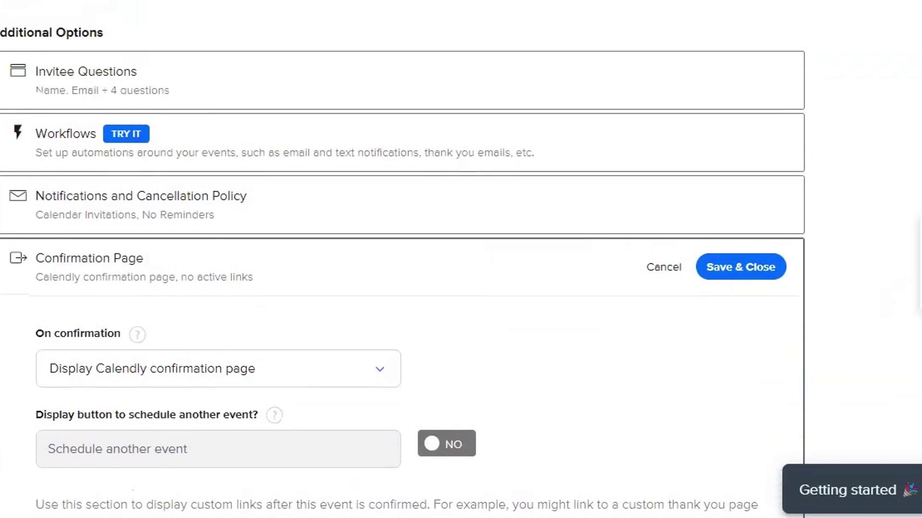
{"action": "scroll", "coordinate": [402, 259], "scroll_direction": "down", "scroll_amount": 2}
{"action": "scroll", "coordinate": [402, 259], "scroll_direction": "down", "scroll_amount": 4}
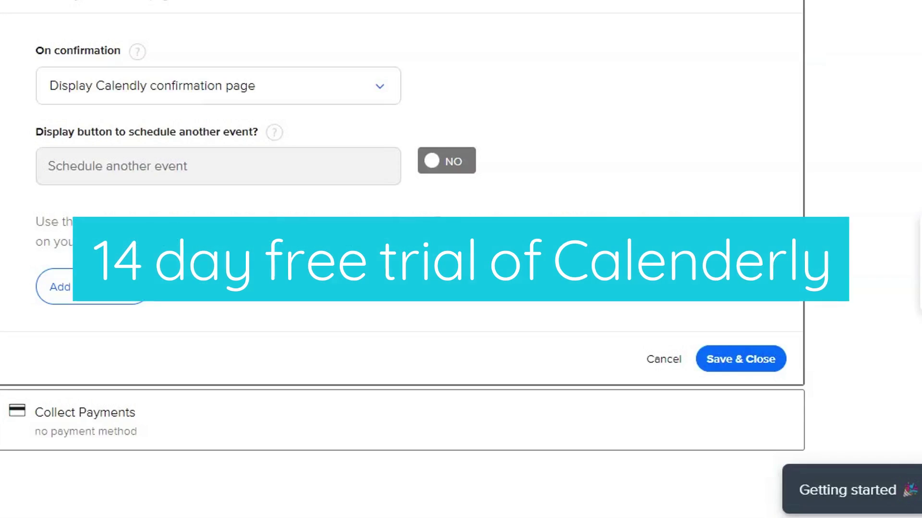
{"action": "scroll", "coordinate": [403, 239], "scroll_direction": "up", "scroll_amount": 10}
{"action": "scroll", "coordinate": [403, 240], "scroll_direction": "up", "scroll_amount": 3}
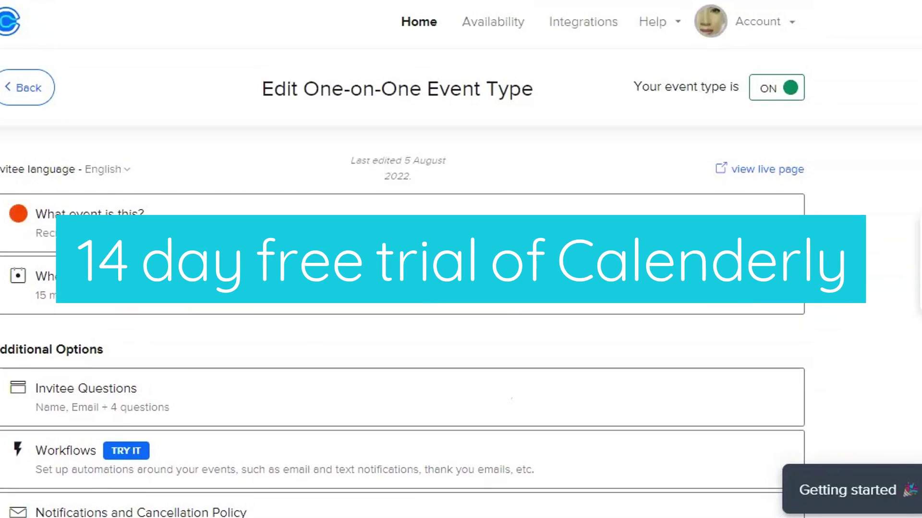